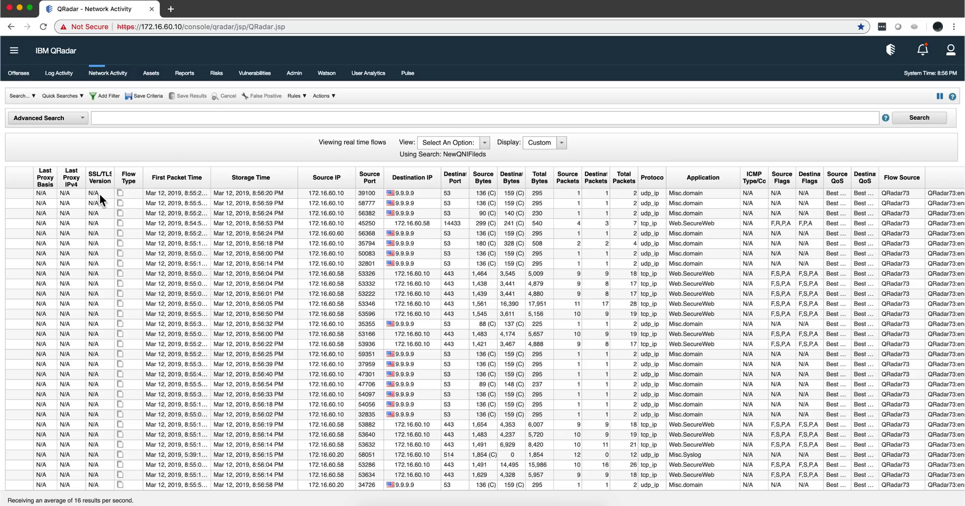
Step: Open offense 13524, Potential Ransomware from 192.168.40.204, from the All Offenses list
click(18, 75)
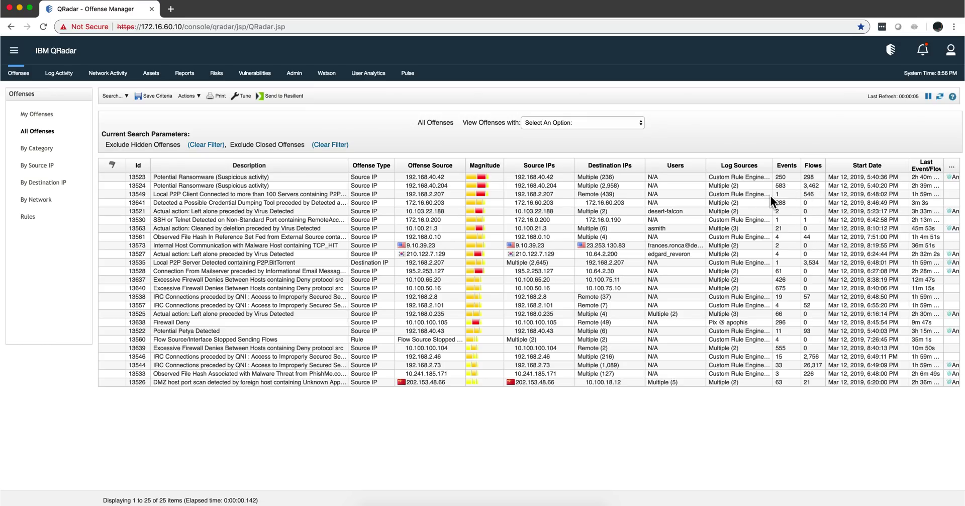
click(695, 186)
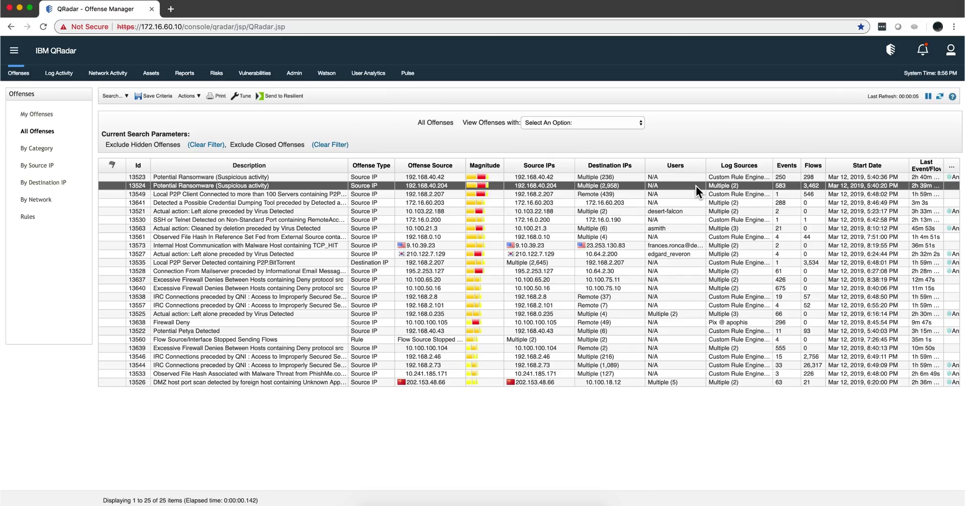
double_click(670, 186)
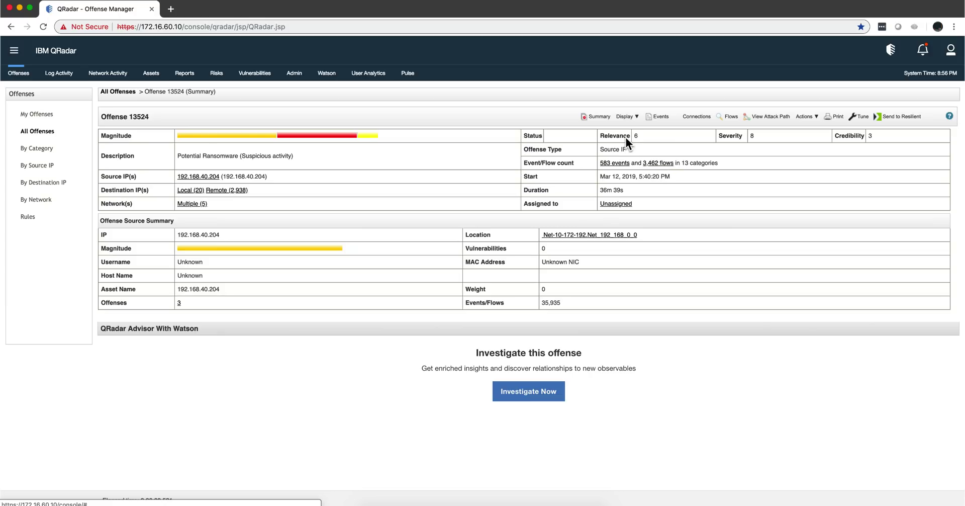
Step: Show the contributing rules and inspect the proxy, L2R scanner, local worm and X-Force rules
click(626, 116)
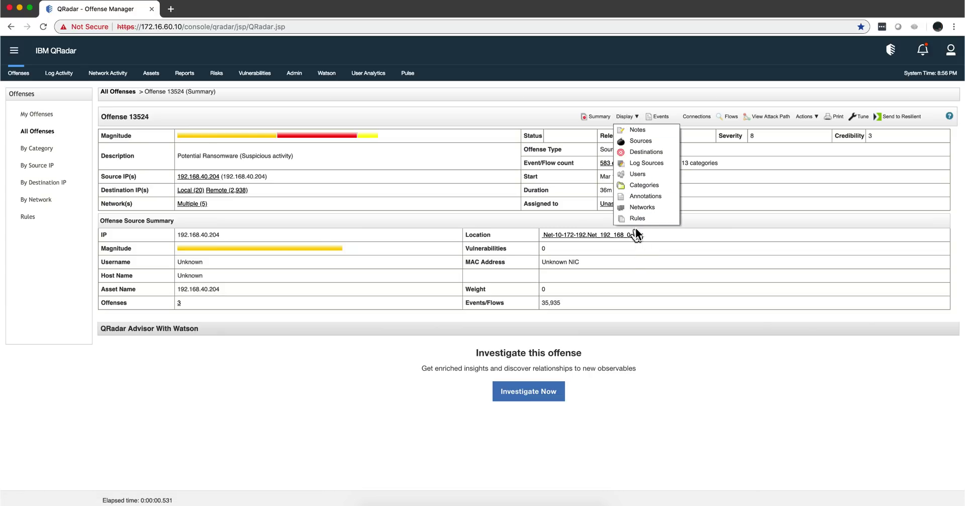
click(636, 219)
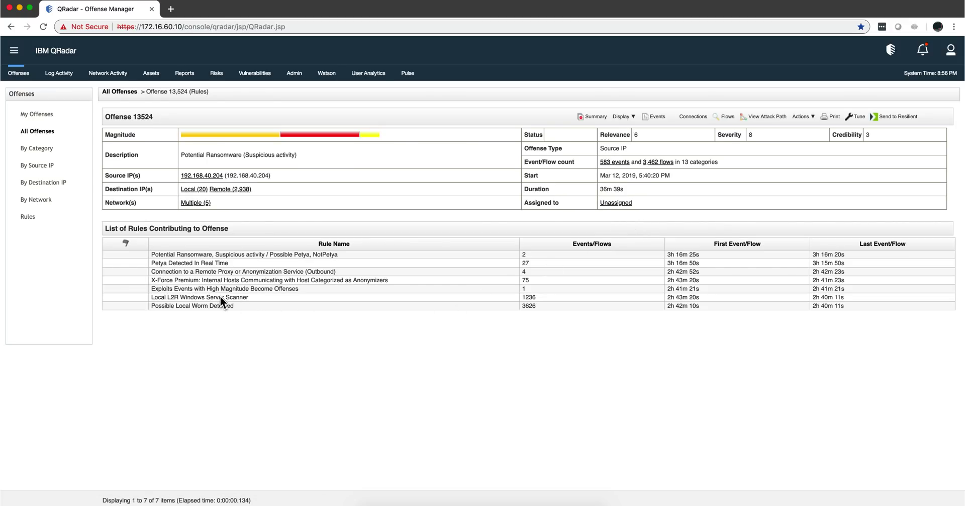
click(193, 272)
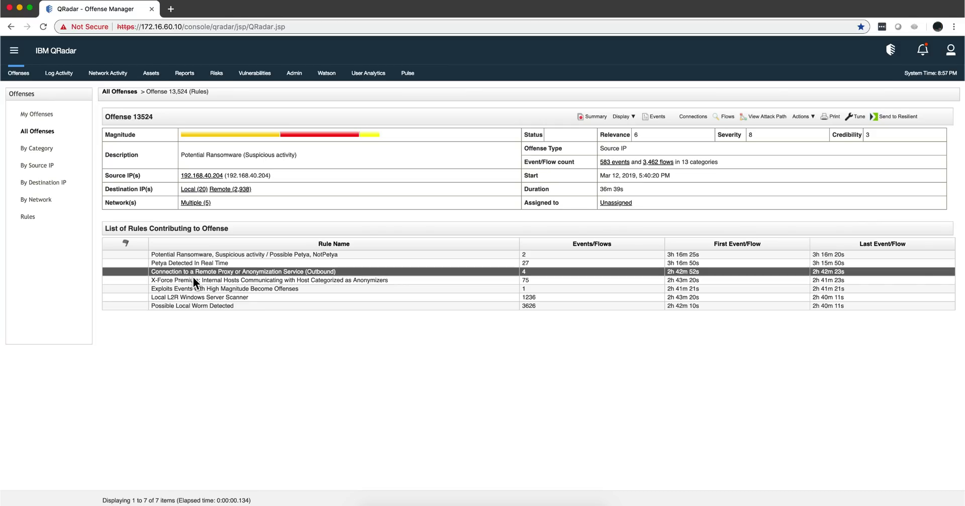
click(185, 297)
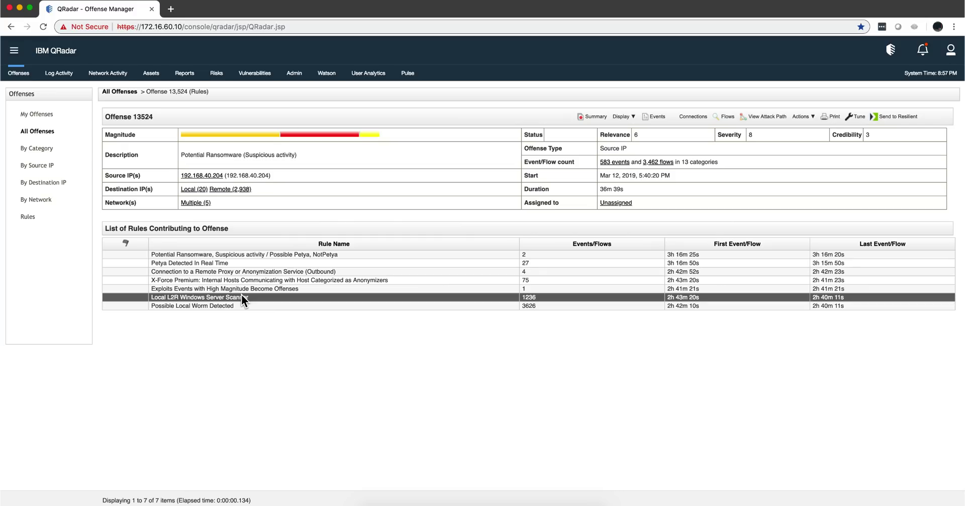
click(179, 305)
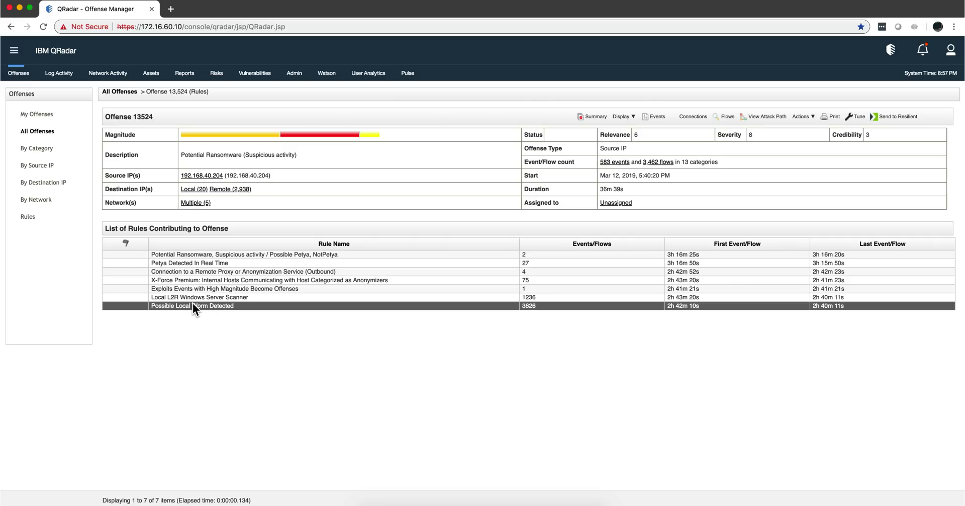
click(188, 280)
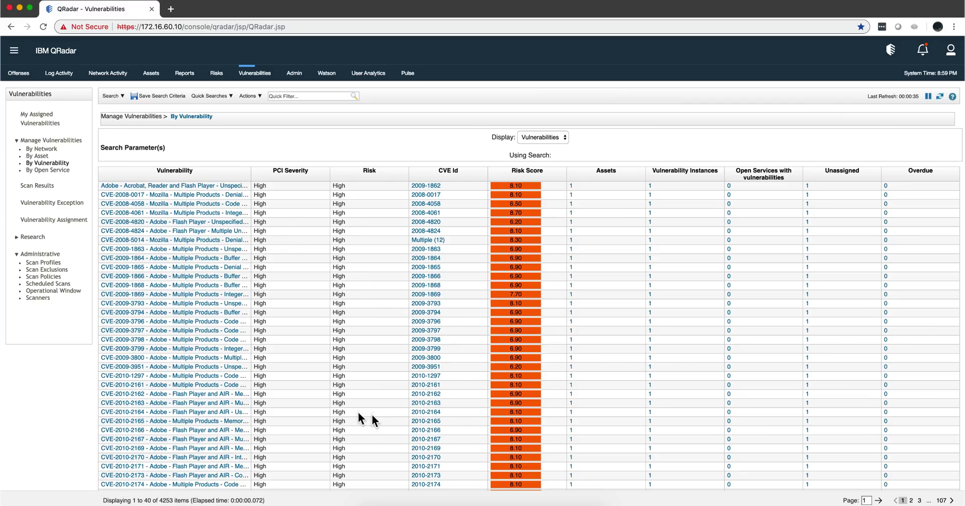
Step: Start a new vulnerability search and add the Days Since Associated Vulnerability Service Traffic Seen 365 filter
click(115, 95)
click(120, 107)
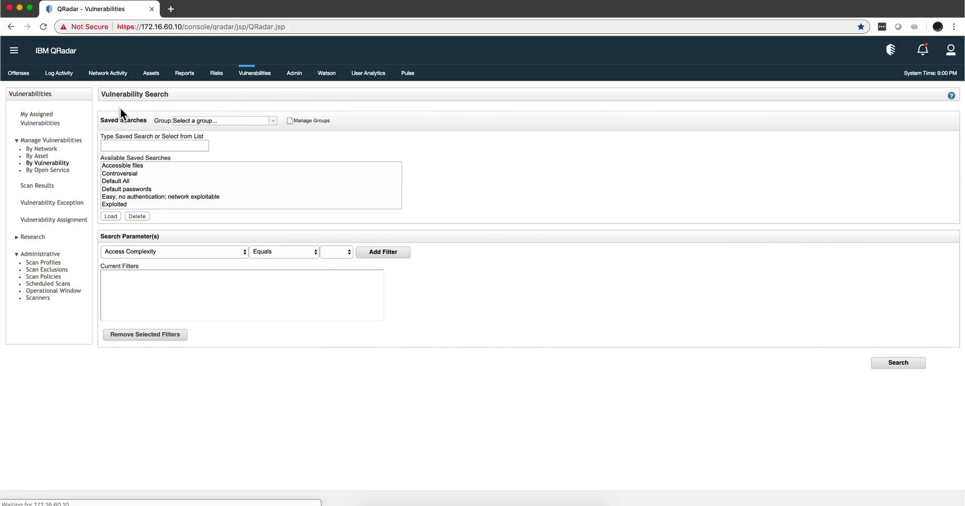
click(246, 251)
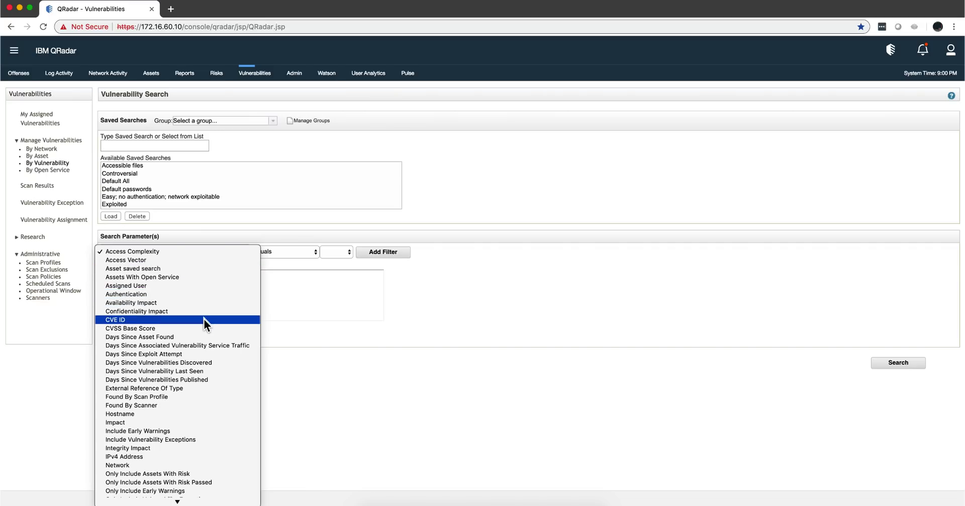
click(195, 346)
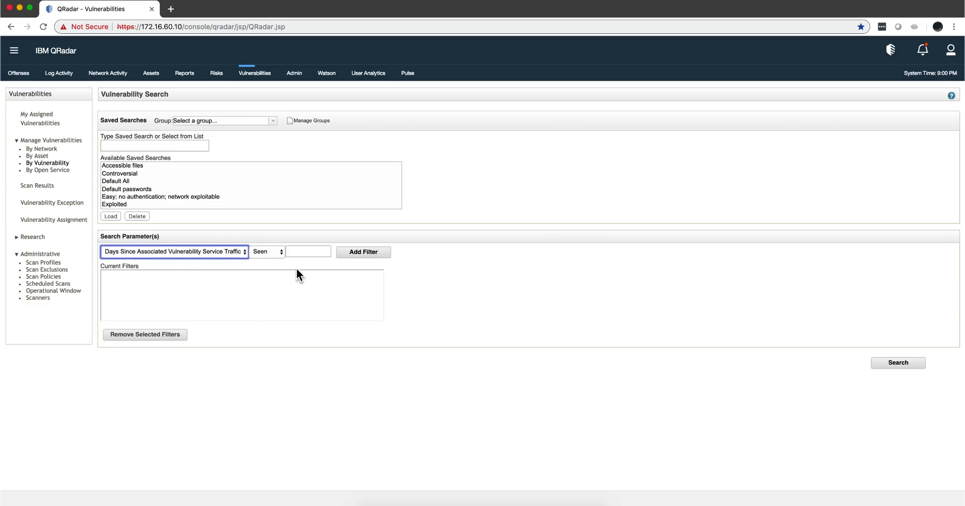
click(295, 252)
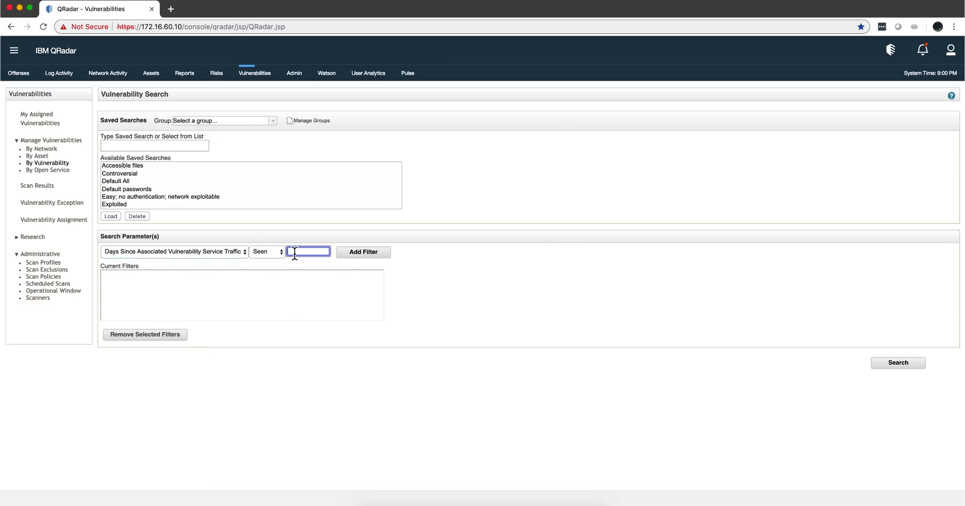
text(35)
text(65)
click(351, 257)
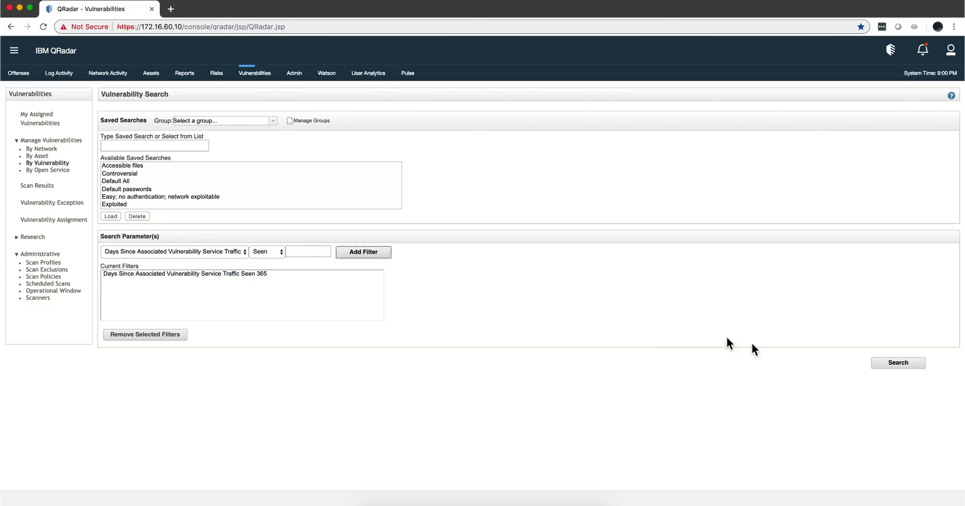
Step: Run the vulnerability search with the 365-day service traffic filter
click(892, 363)
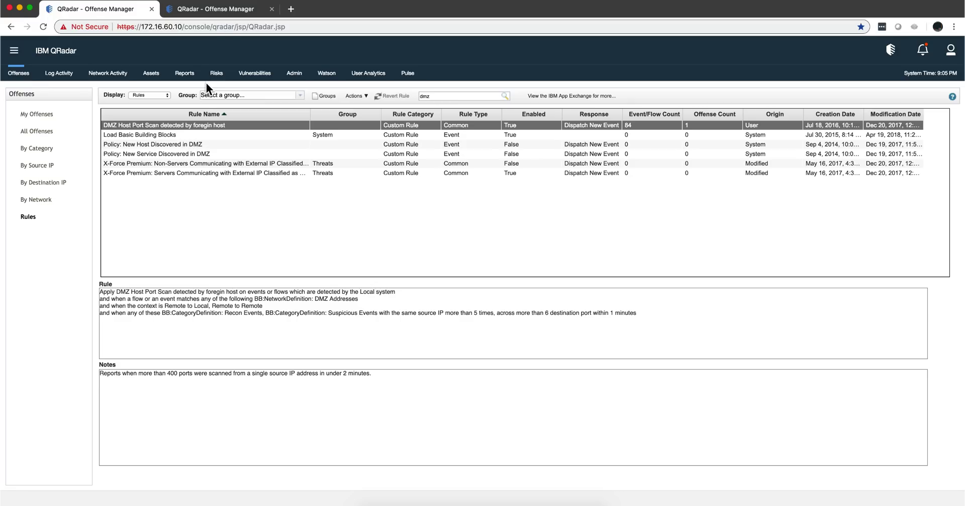
Step: Open the summary of offense 13526, the DMZ port scan, from All Offenses
click(219, 10)
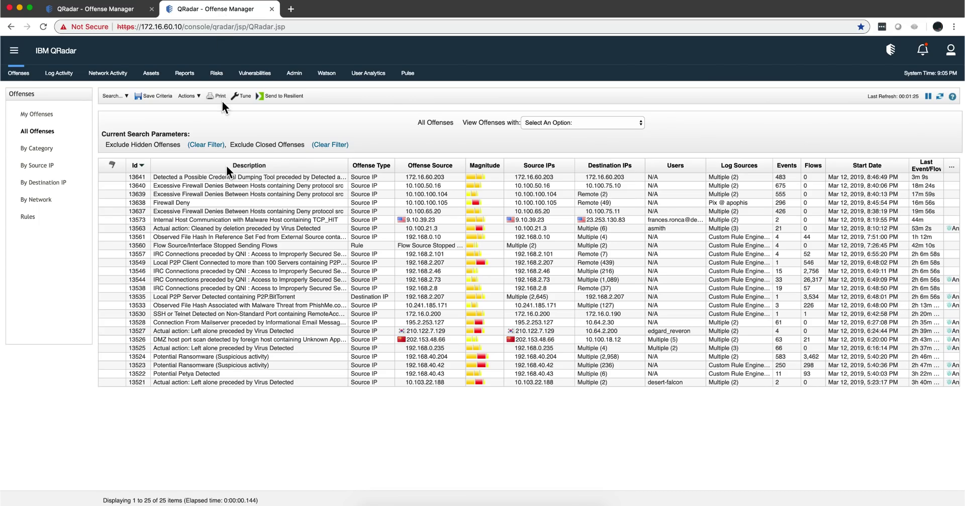
click(168, 339)
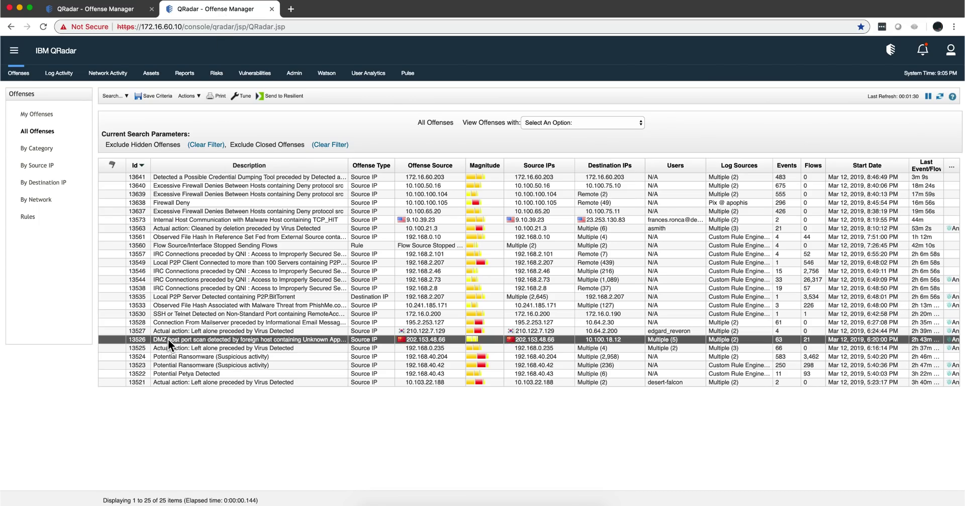
double_click(801, 340)
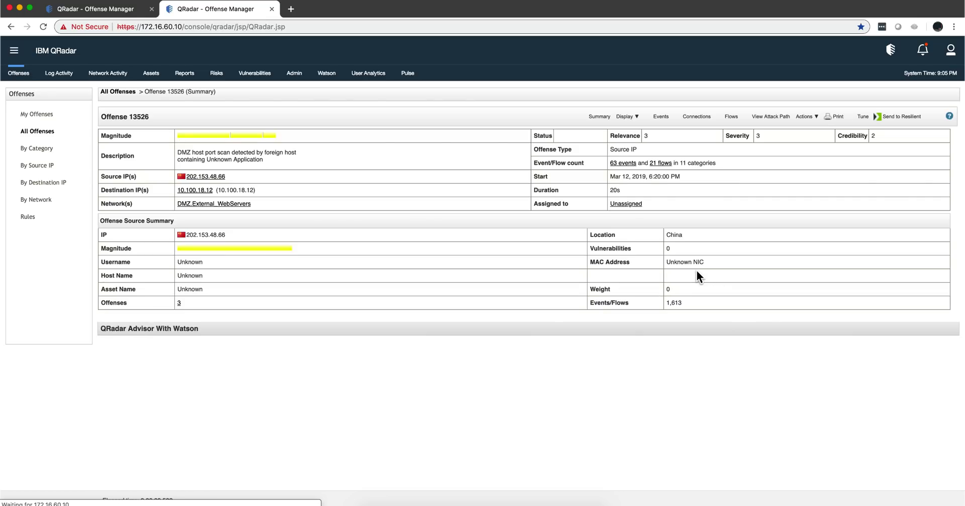
Step: List offense 13526's contributing rules and select the DMZ Host Port Scan rule
click(628, 117)
click(625, 220)
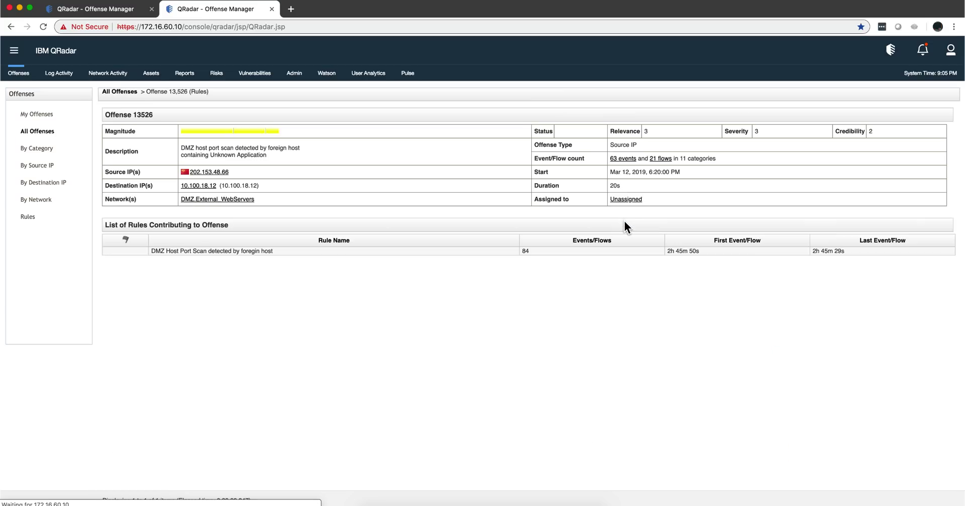
click(199, 254)
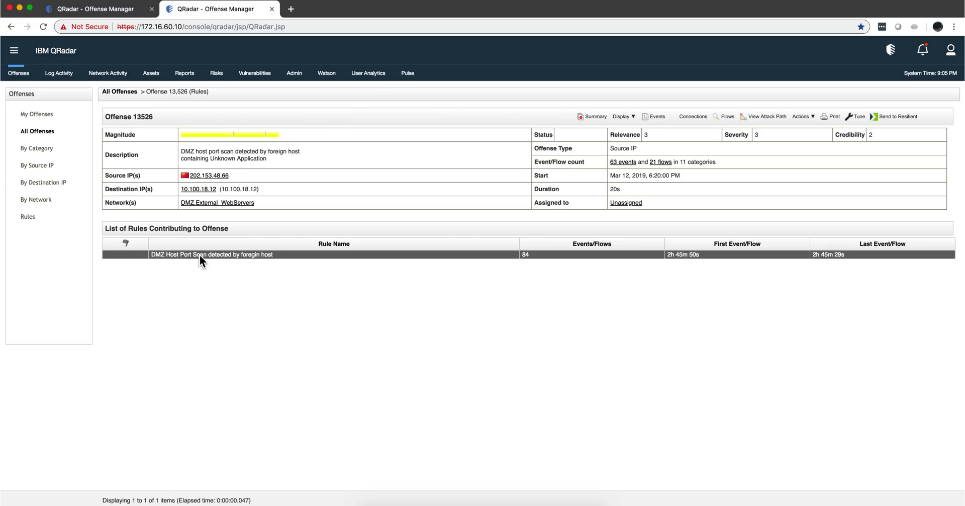
key(ctrl+shift+Tab)
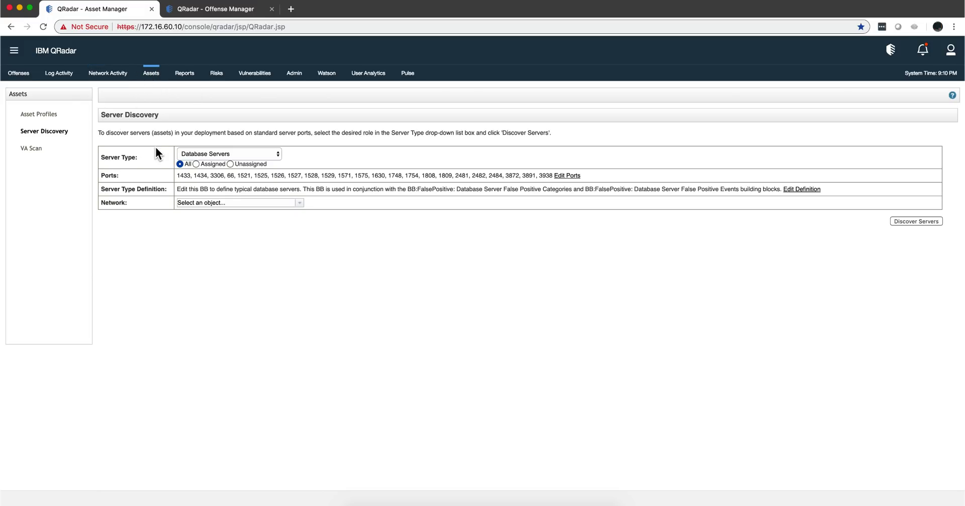
Step: Set Server Discovery's Server Type to DNS Servers, which use port 53
click(279, 160)
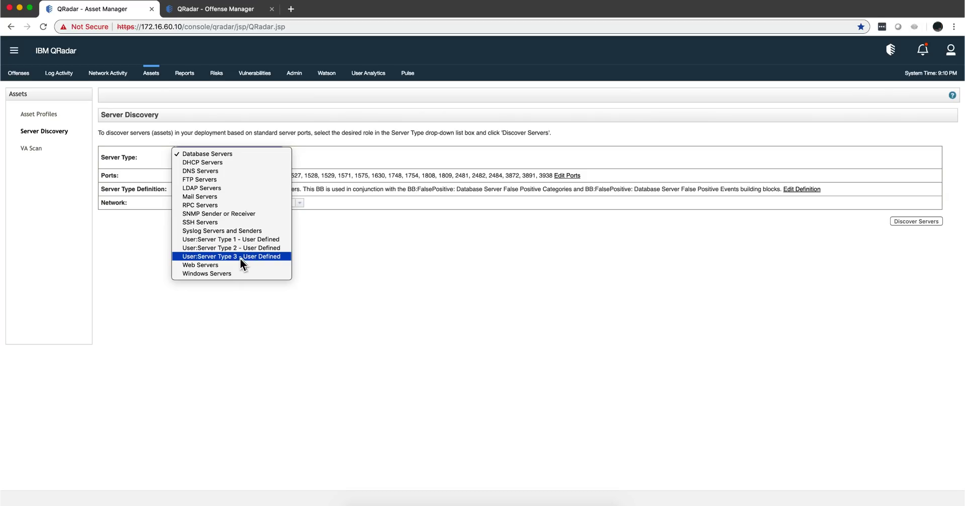
click(322, 253)
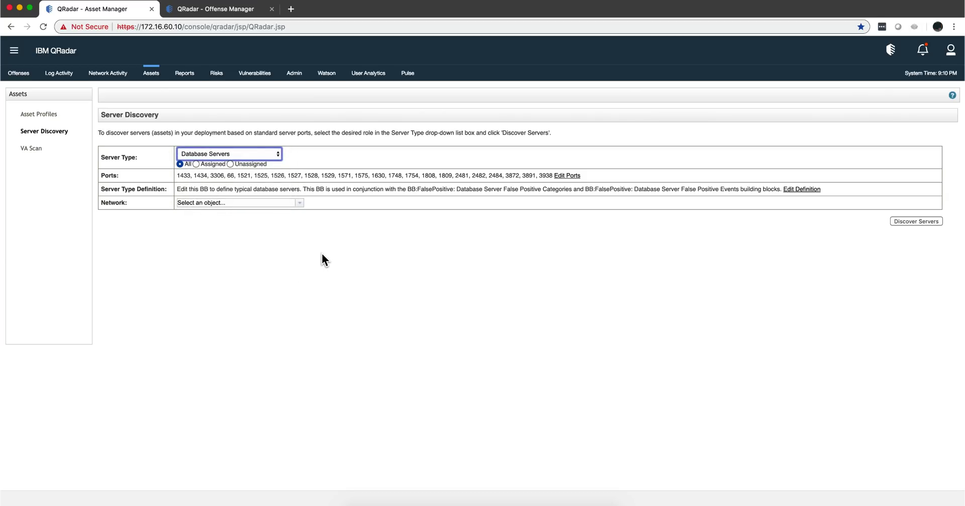
click(276, 154)
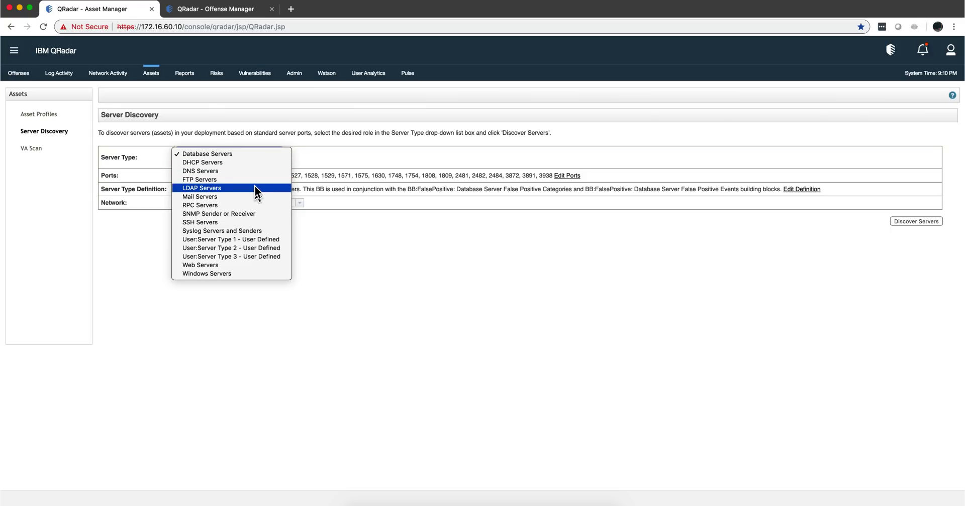
click(252, 172)
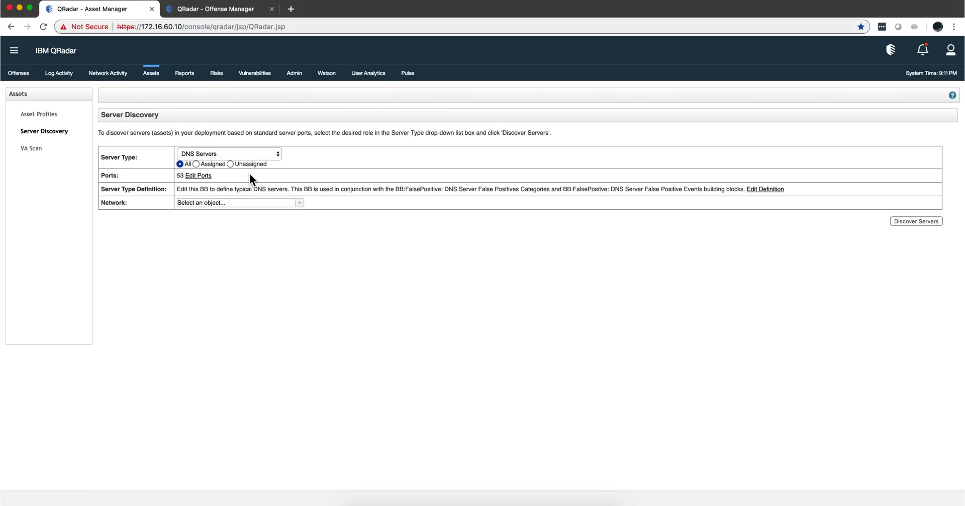
Step: Run discovery to list matching DNS servers such as 10.40.40.40 and 9.9.9.9
click(925, 225)
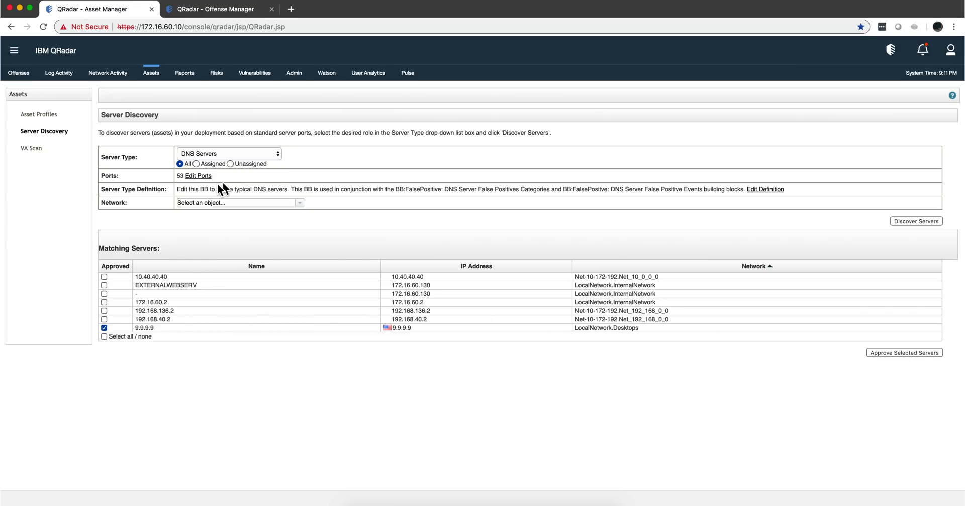
Step: Change the Server Type from DNS Servers to FTP Servers
click(277, 156)
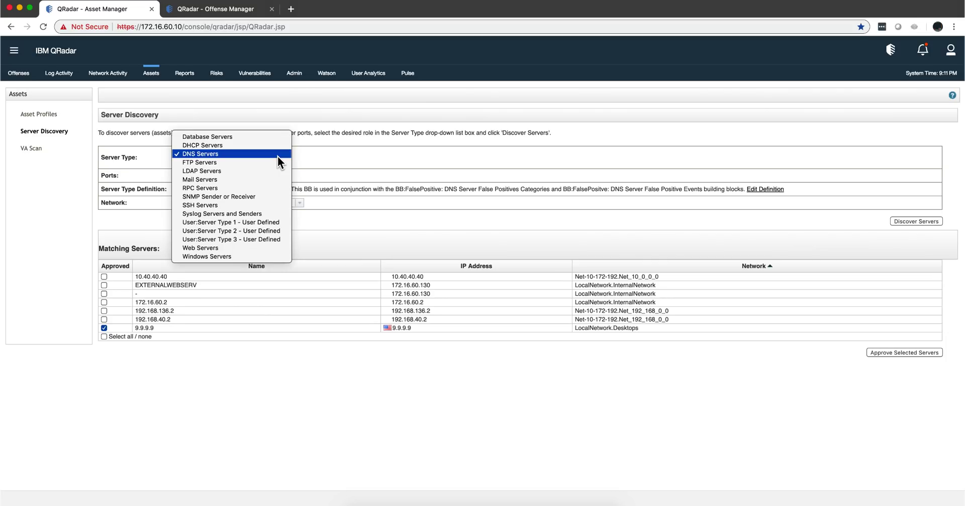
click(273, 162)
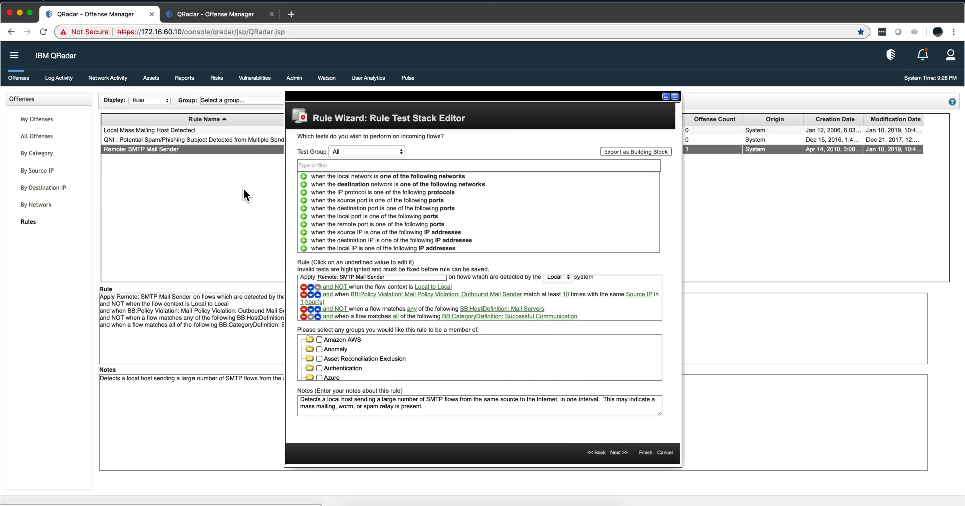
Step: Open the Successful Communication building block for editing in the other tab
click(227, 10)
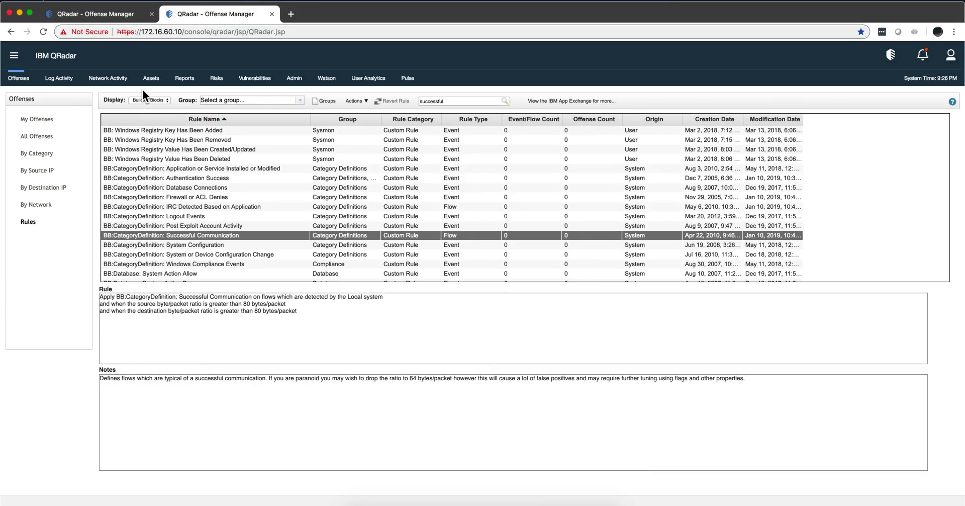
double_click(160, 237)
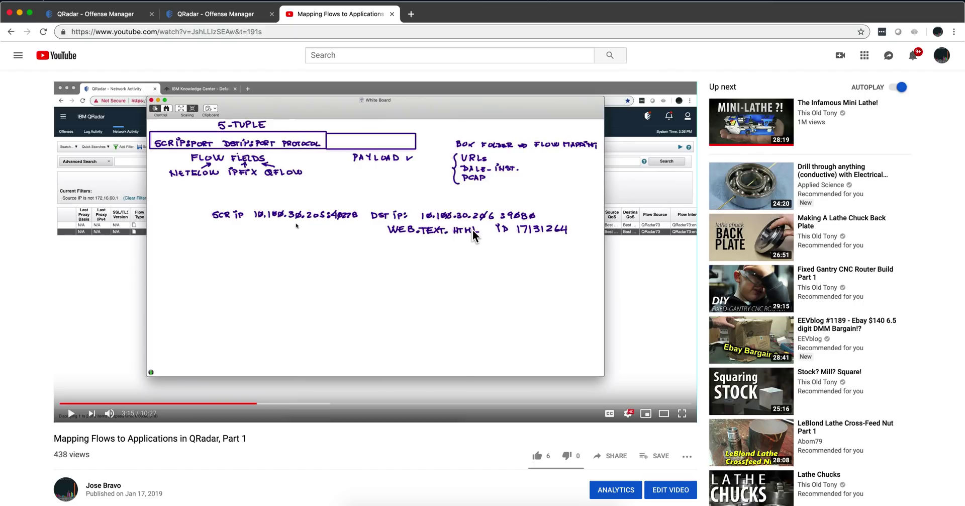
Step: Slide the browser toward an adjacent desktop space to reveal the wallpaper beside the video
key(ctrl+Left)
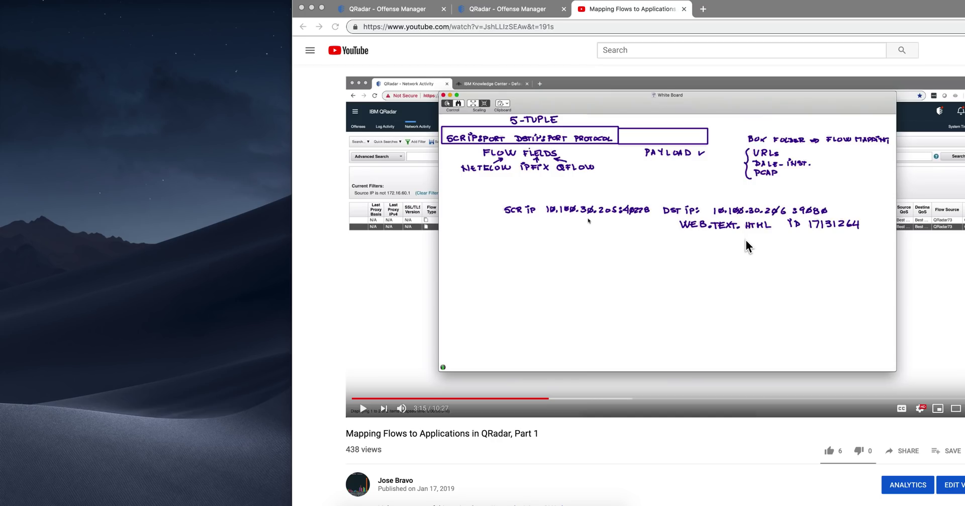